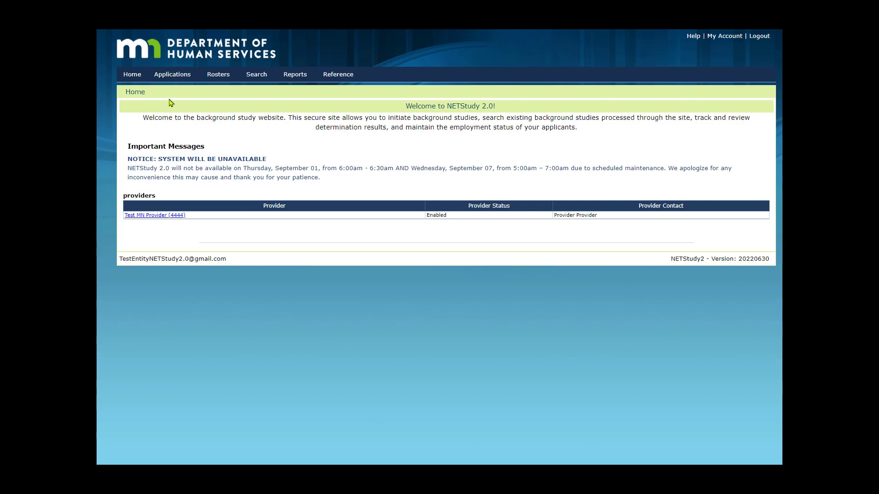
# Step: Open the list of applications not yet submitted
pyautogui.moveTo(173, 79)
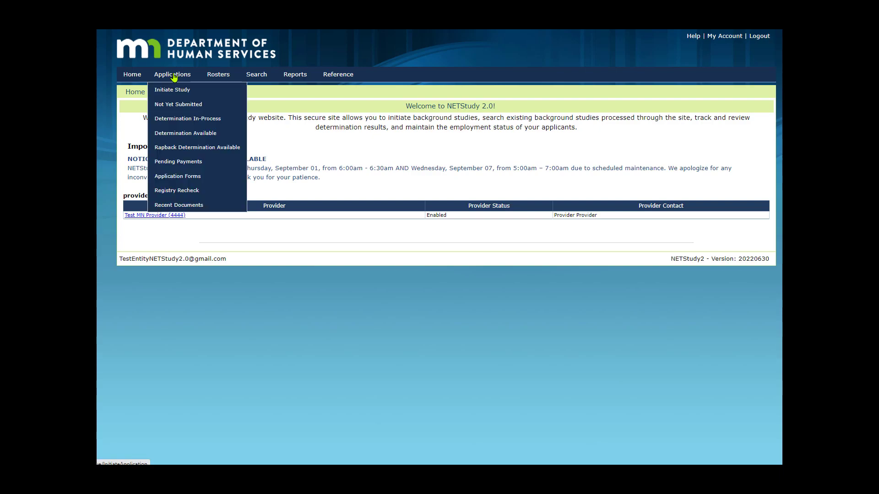
pyautogui.click(180, 106)
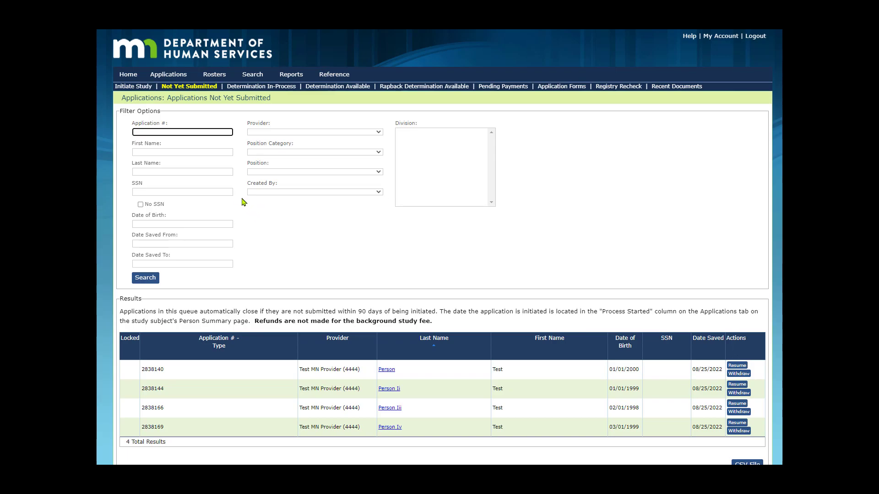
pyautogui.click(224, 131)
# Step: Withdraw the first listed application with the reason 'Program withdrew subject from process'
pyautogui.click(736, 375)
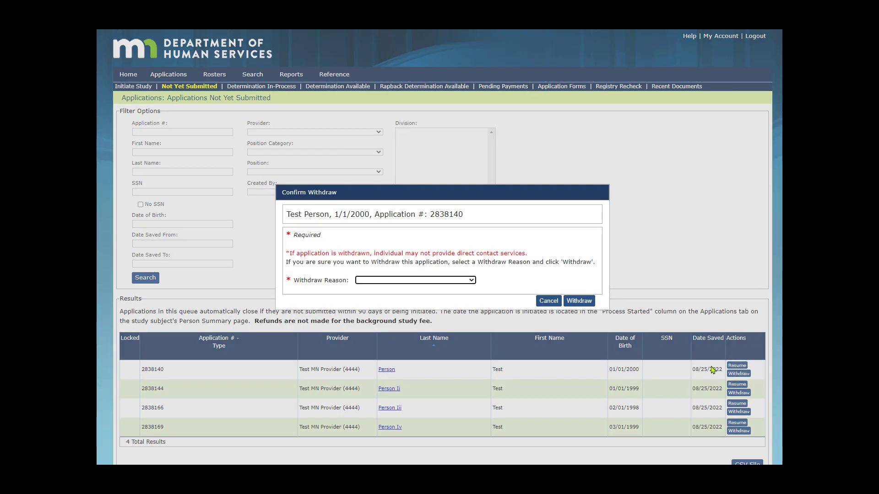
pyautogui.click(472, 282)
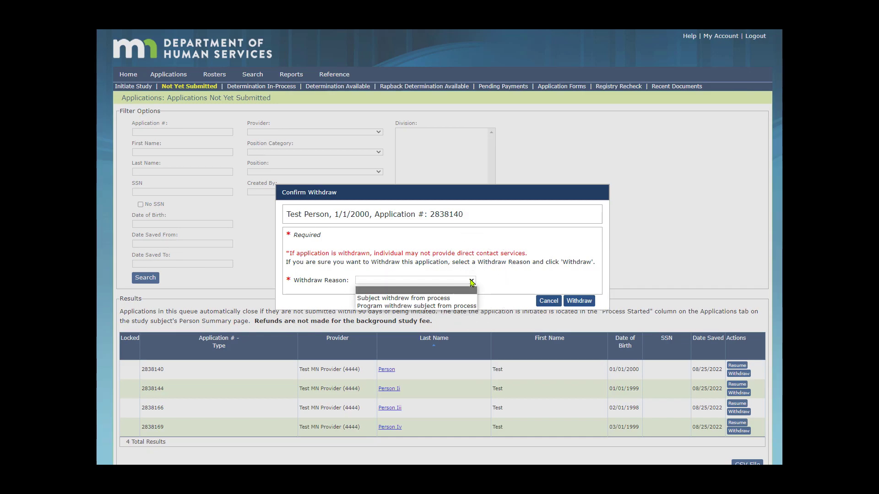
pyautogui.click(451, 306)
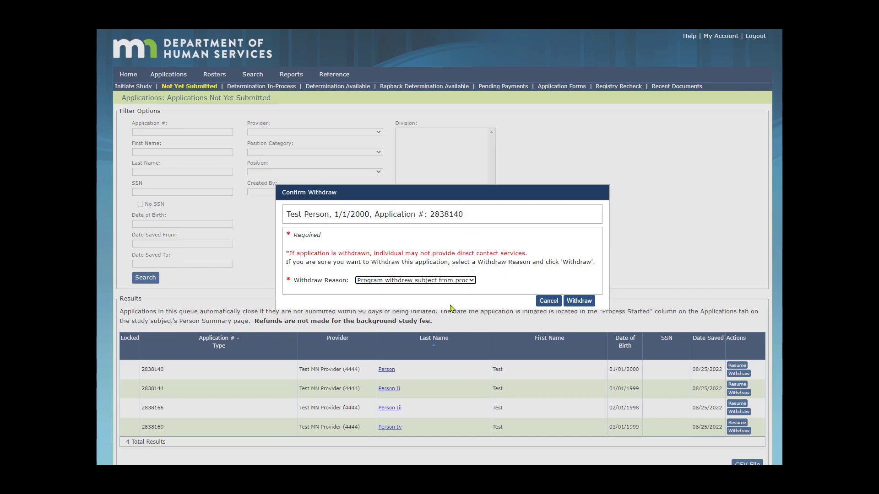
pyautogui.click(579, 302)
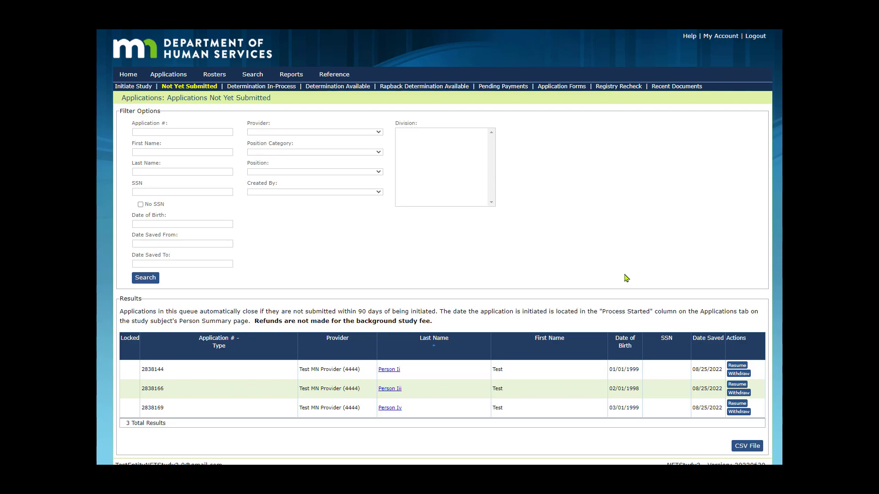
# Step: Resume the first remaining application and review its personal and demographic profile form
pyautogui.click(738, 368)
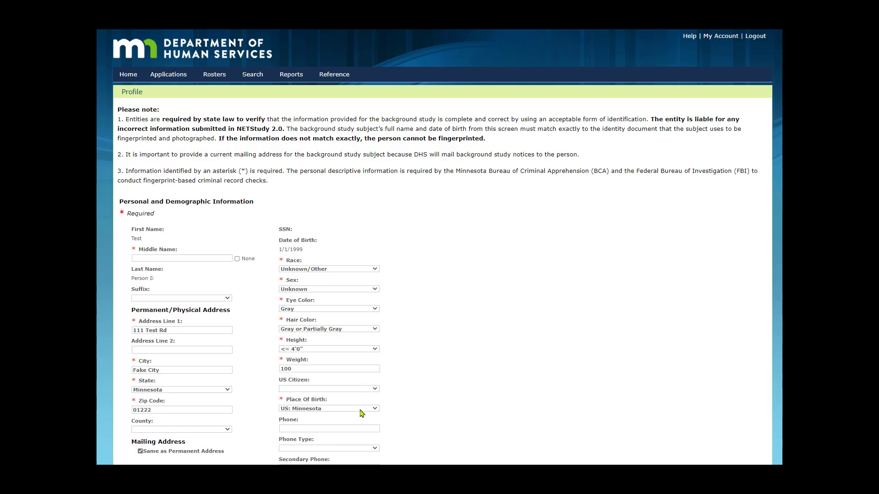
pyautogui.scroll(-3, 364, 409)
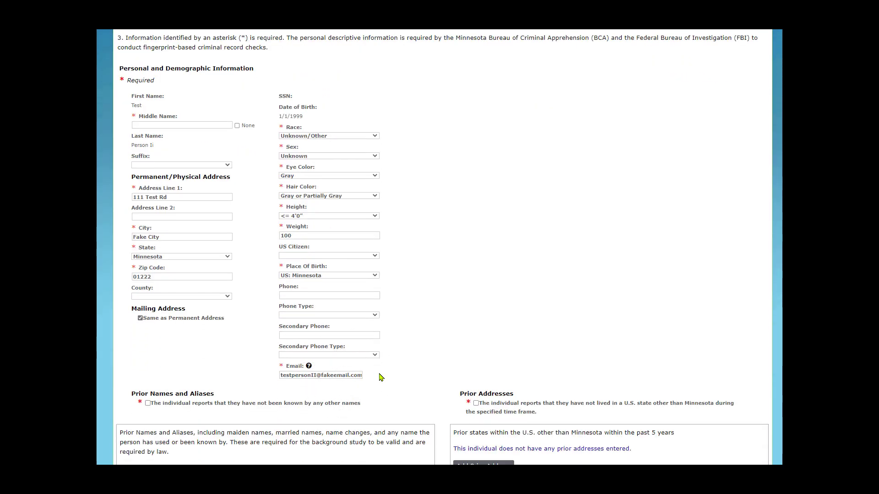
pyautogui.press('ctrl')
pyautogui.press('ctrl')
pyautogui.press('ctrl')
pyautogui.scroll(-3, 439, 395)
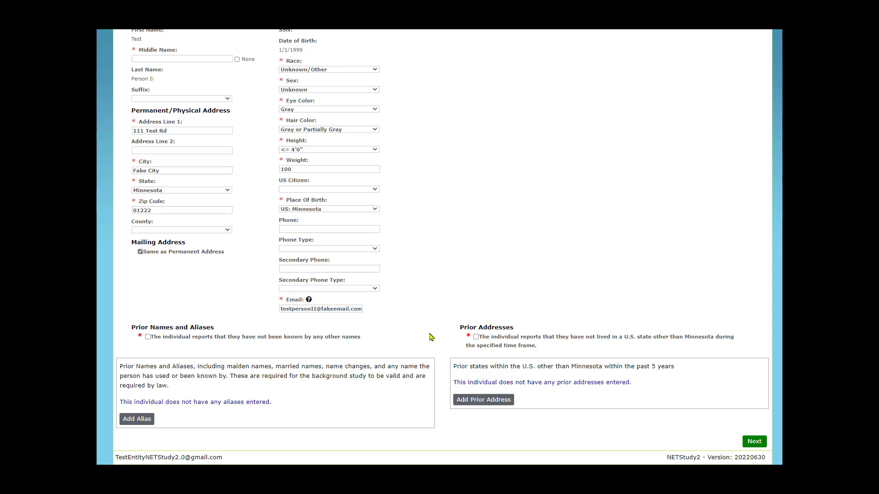
pyautogui.scroll(5, 431, 337)
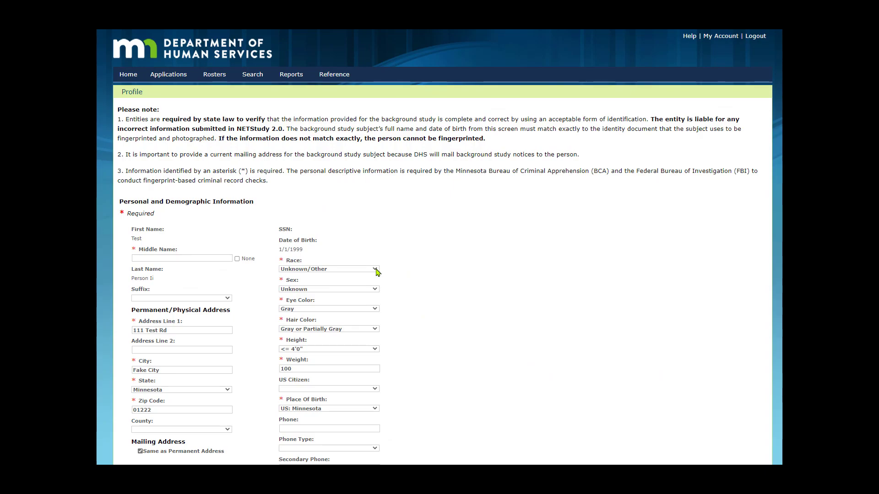
# Step: Review the available Race options without changing the selection
pyautogui.click(375, 270)
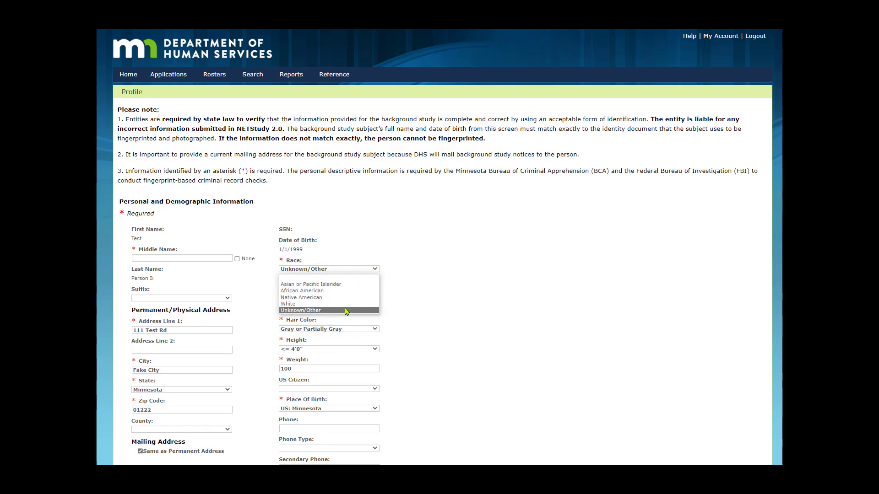
pyautogui.click(435, 307)
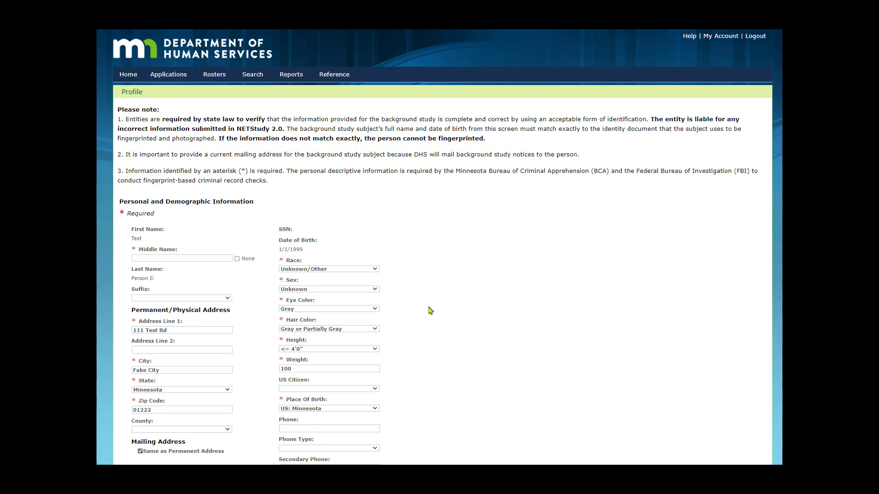
pyautogui.scroll(-4, 431, 311)
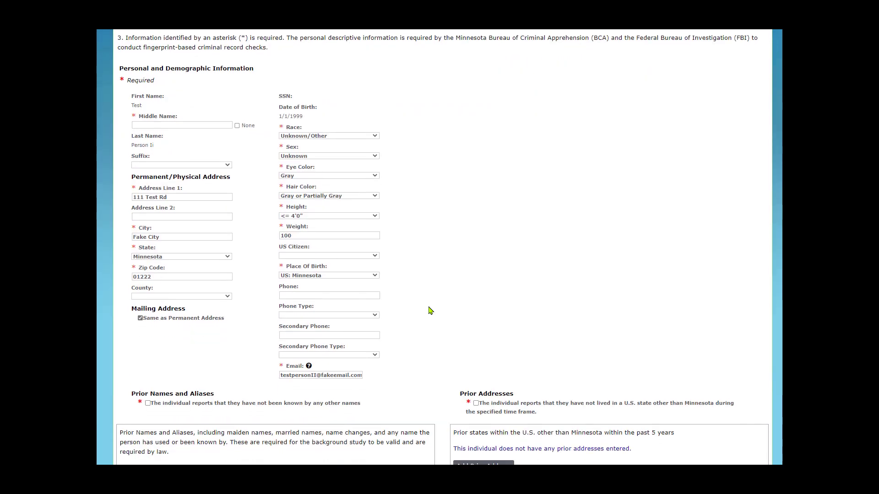
pyautogui.scroll(-1, 430, 311)
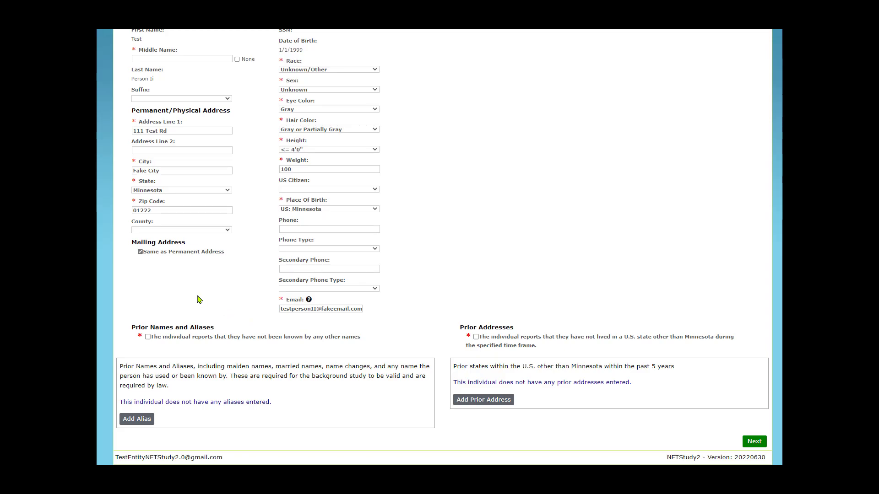
# Step: Toggle the mailing address 'Same as Permanent Address' option off and back on
pyautogui.click(140, 252)
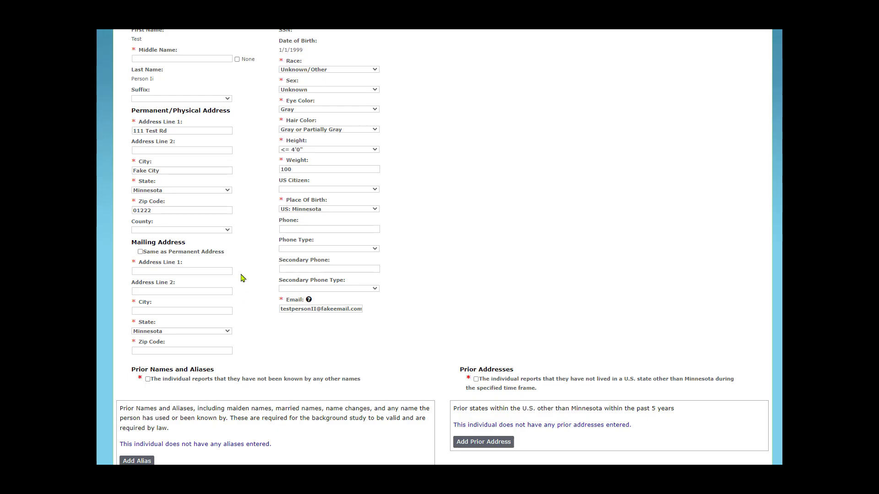
pyautogui.click(140, 253)
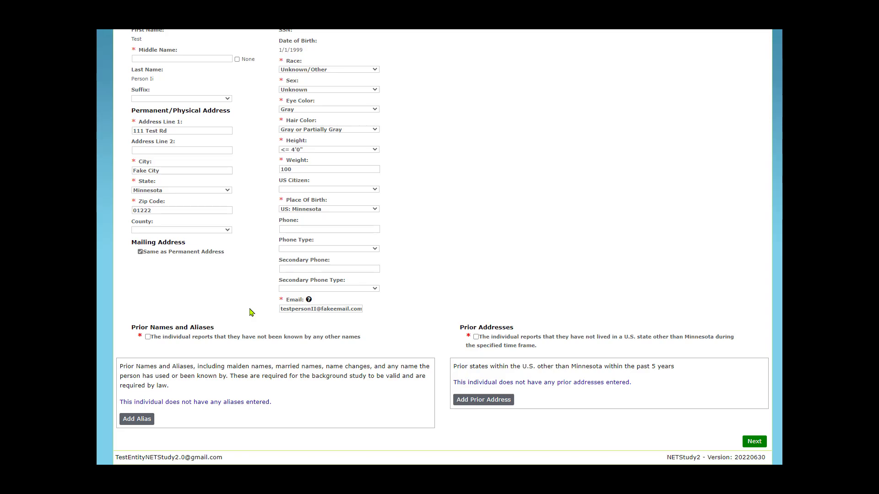
pyautogui.press('ctrl')
pyautogui.press('ctrl')
# Step: Open the Add Alias dialog and cancel it without adding an alias
pyautogui.click(142, 421)
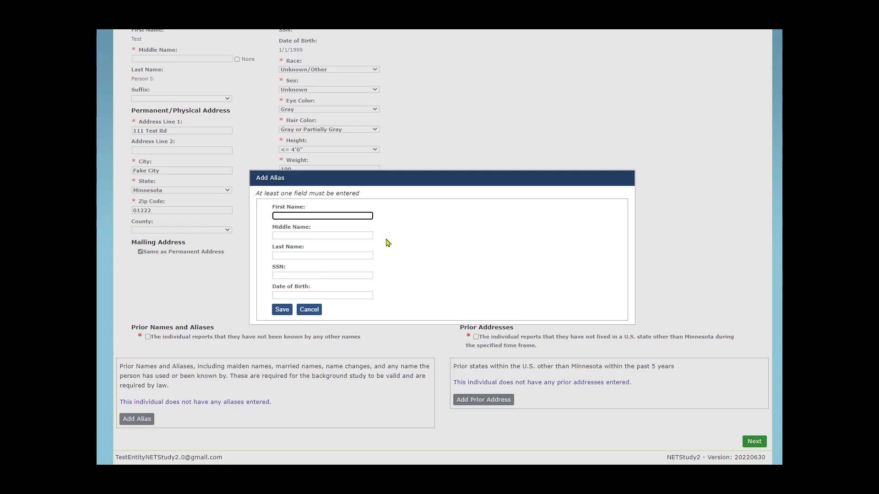
pyautogui.click(282, 310)
pyautogui.click(283, 312)
pyautogui.click(315, 311)
pyautogui.click(483, 278)
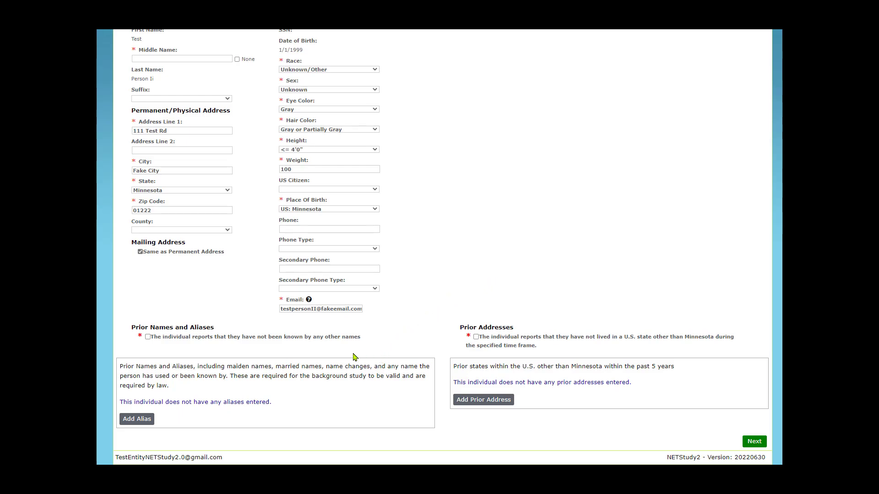
# Step: Confirm that the individual has not been known by any other names
pyautogui.click(148, 338)
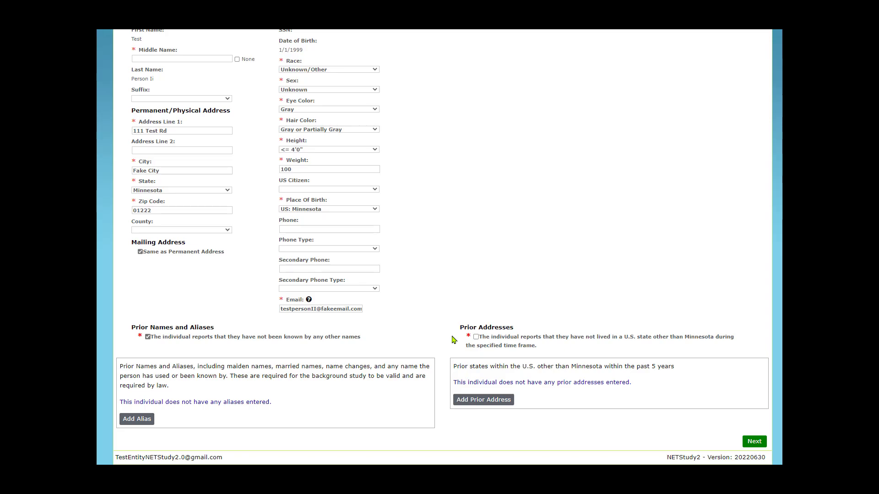
pyautogui.click(477, 337)
pyautogui.click(476, 337)
# Step: Open the Add Prior Address dialog and cancel it, confirming the cancellation
pyautogui.click(480, 404)
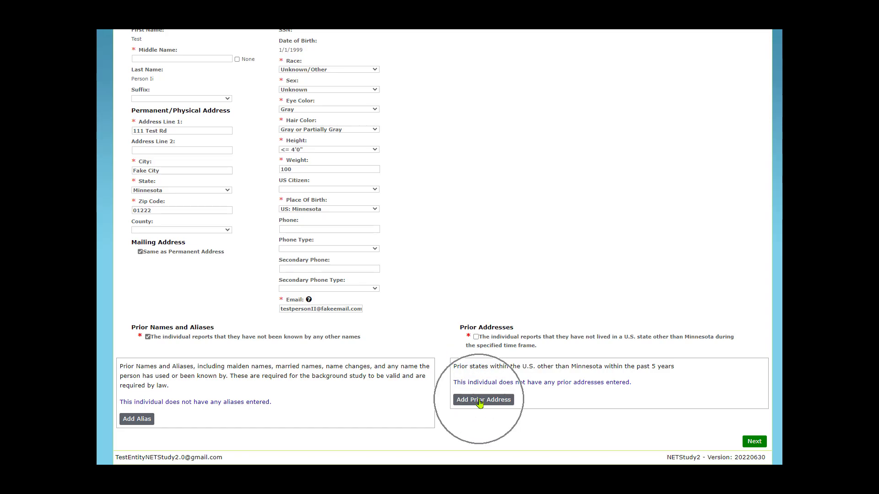
pyautogui.click(480, 404)
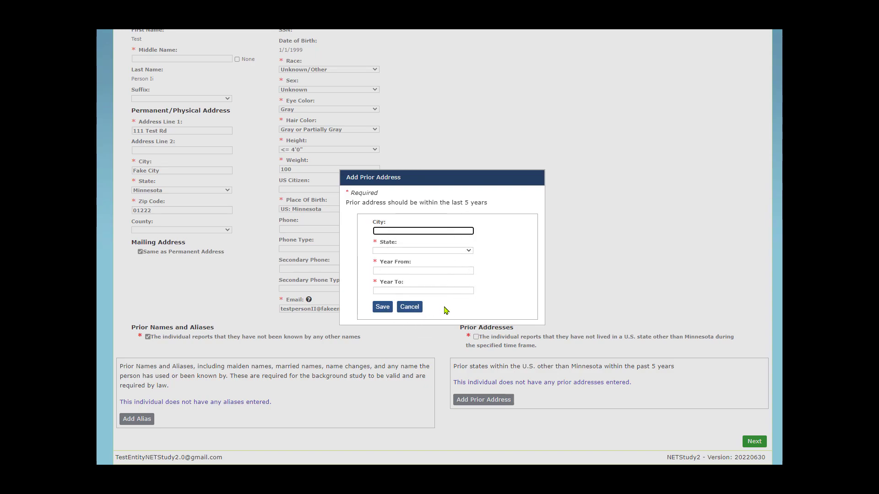
pyautogui.click(382, 308)
pyautogui.click(408, 307)
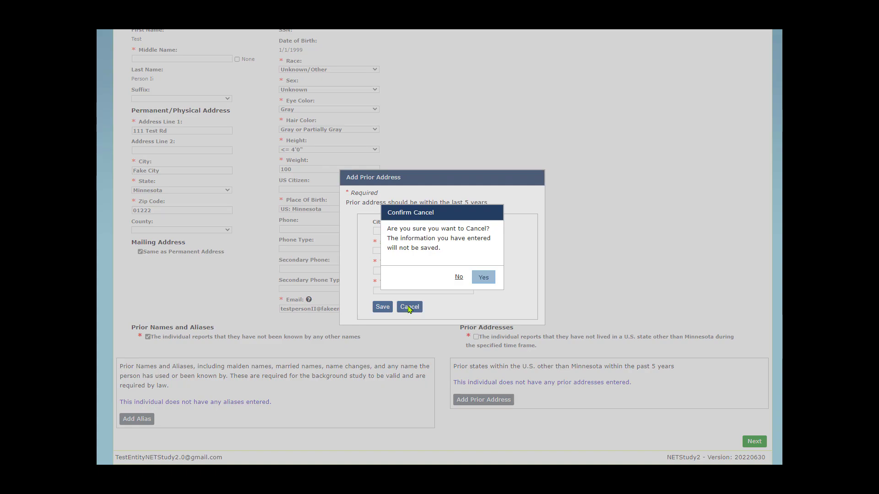
pyautogui.click(483, 283)
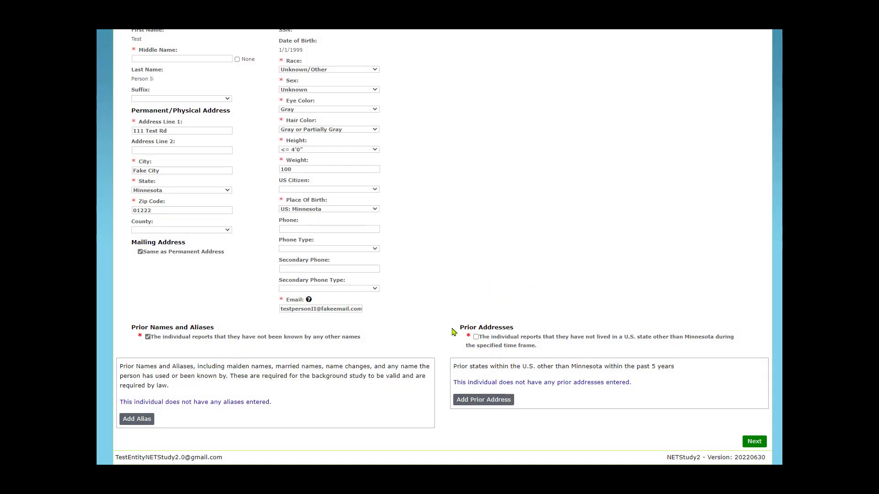
# Step: Confirm the individual has not lived in another U.S. state and continue to affiliation information
pyautogui.click(476, 338)
pyautogui.click(755, 442)
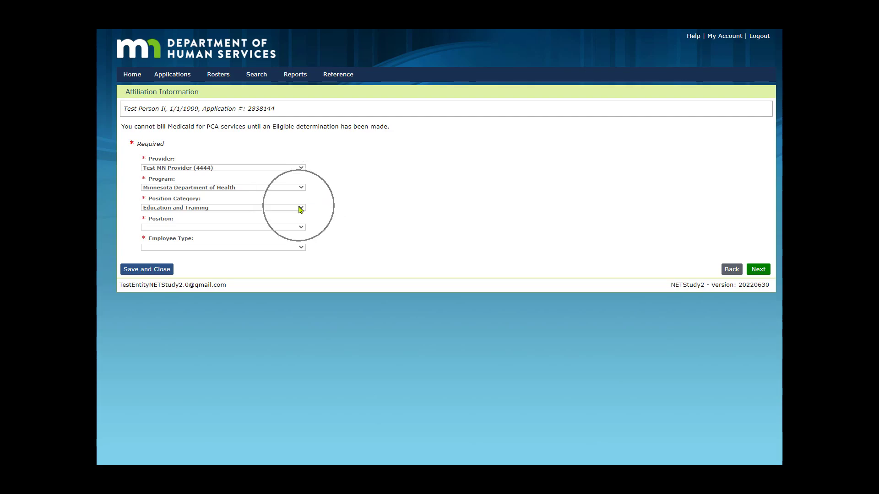
# Step: Complete the affiliation with Position 'Other' and Employee Type 'Employee', and continue
pyautogui.press('ctrl')
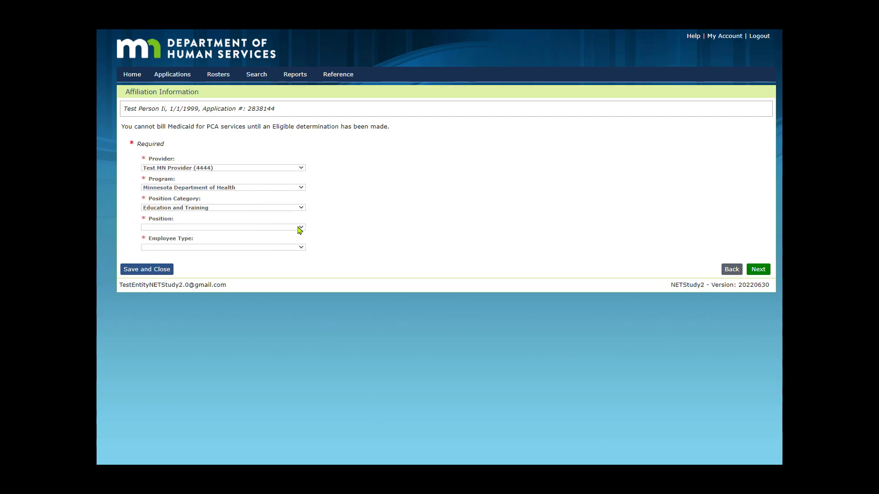
pyautogui.press('ctrl')
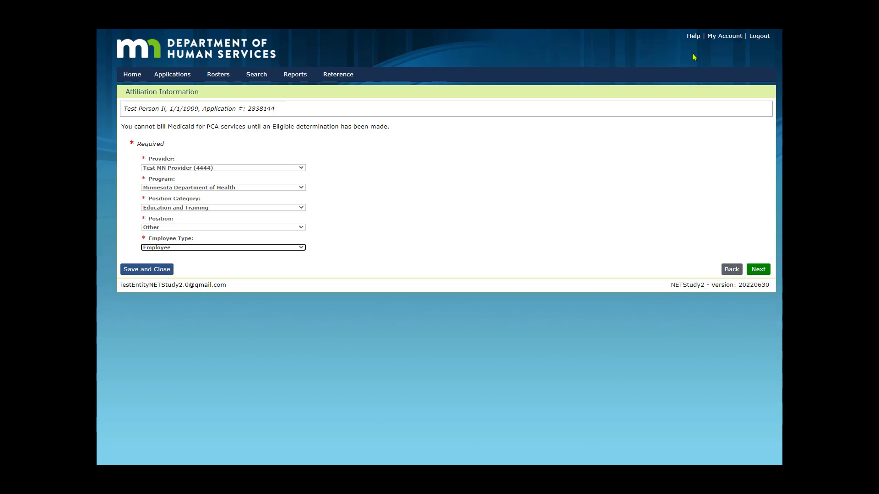
pyautogui.click(758, 270)
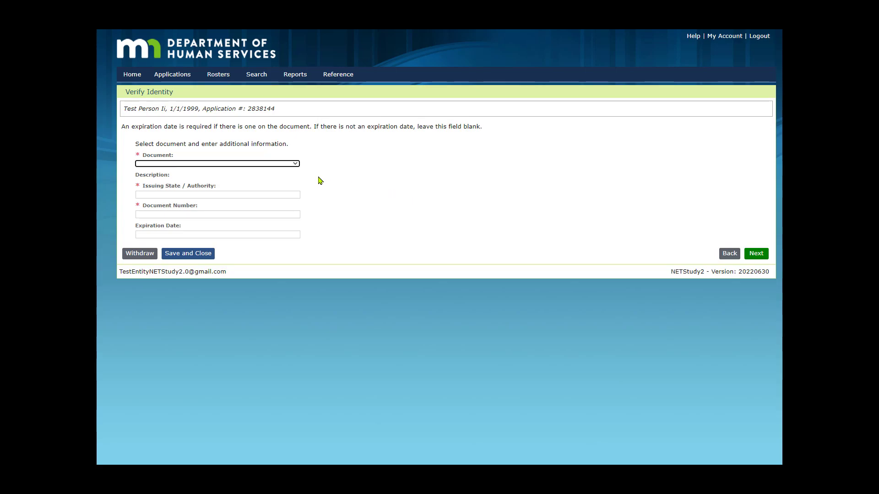
# Step: Select State Issued Driver's License as the identity document and enter Minnesota as the issuing state
pyautogui.click(296, 164)
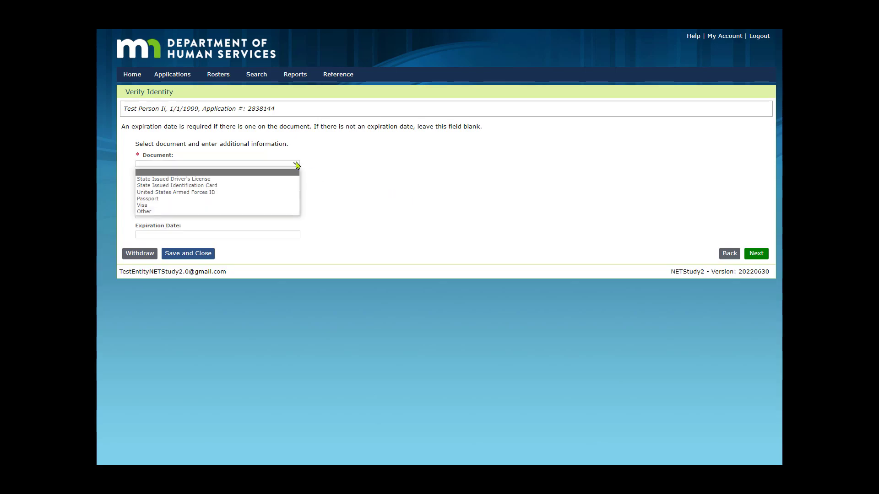
pyautogui.click(256, 179)
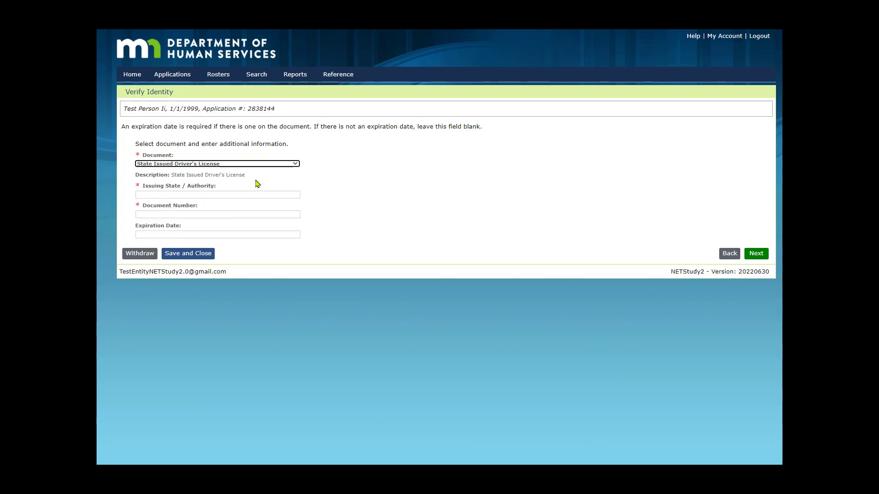
pyautogui.click(287, 196)
pyautogui.write('Minnesota')
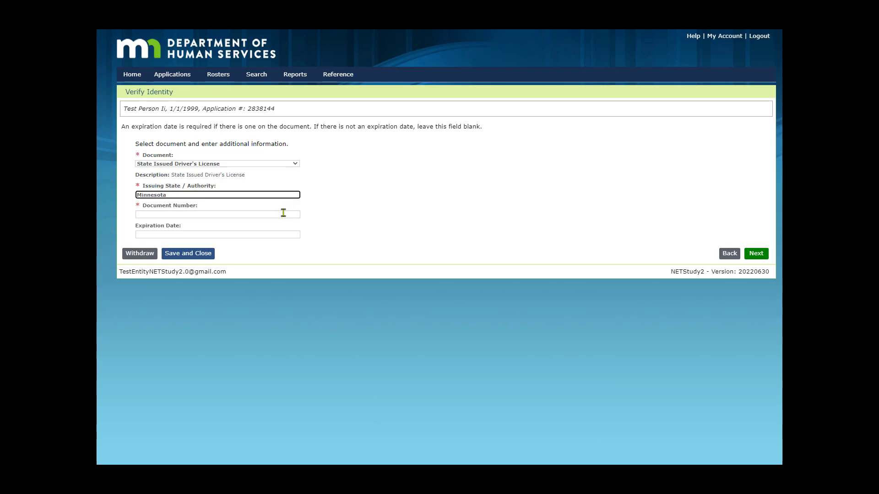
# Step: Enter the document number, keep the driver's license document type, and continue to registry research
pyautogui.click(284, 213)
pyautogui.write('1')
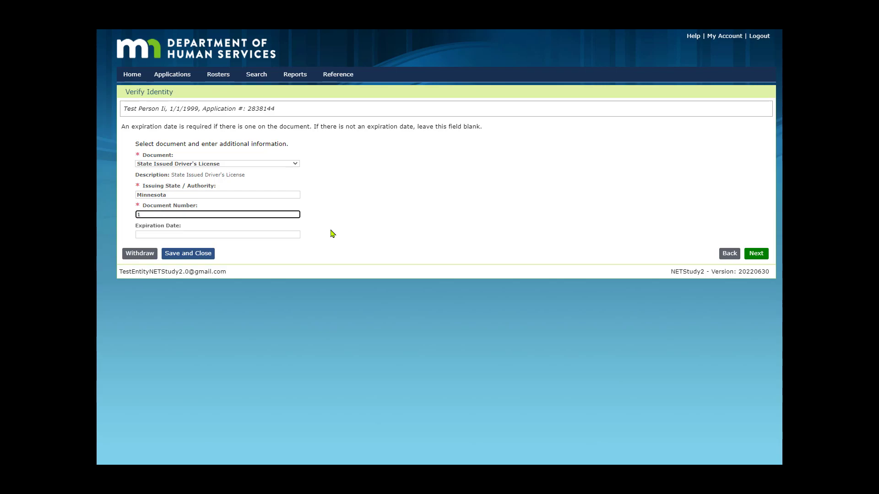
pyautogui.click(296, 164)
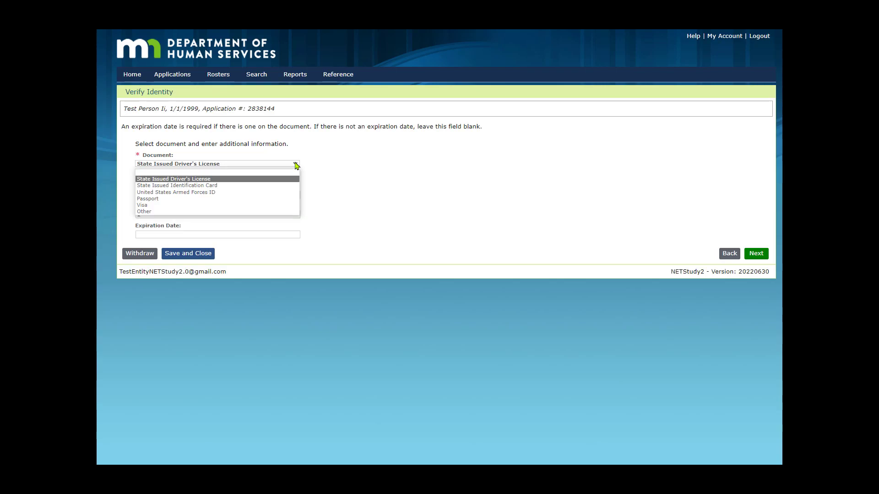
pyautogui.click(378, 194)
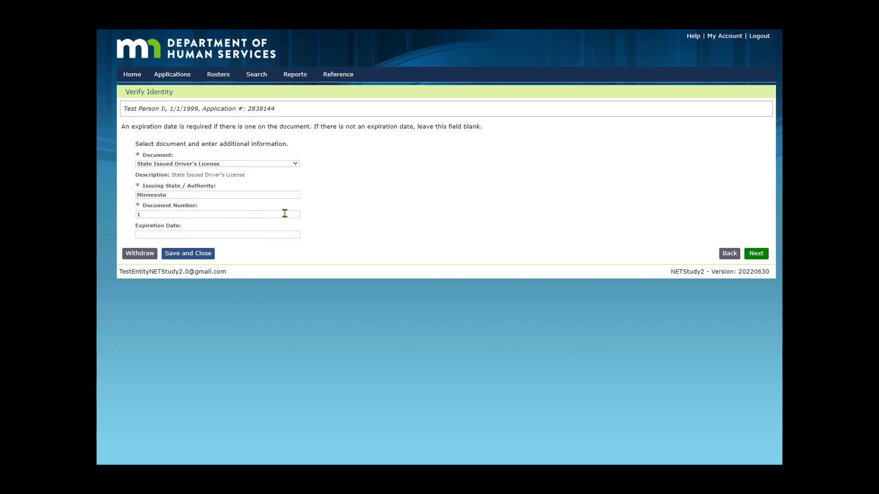
pyautogui.click(286, 236)
pyautogui.click(756, 254)
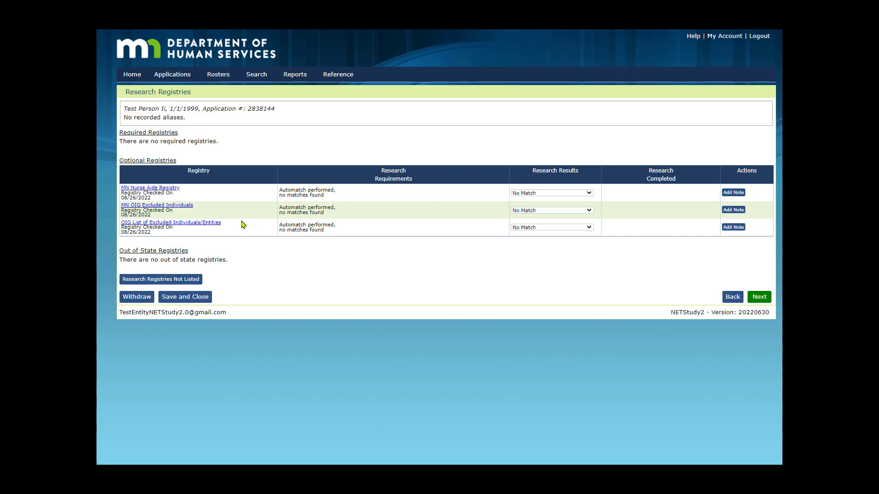
# Step: Open the OIG and MN OIG excluded individuals registry links to check them
pyautogui.click(209, 222)
pyautogui.click(191, 207)
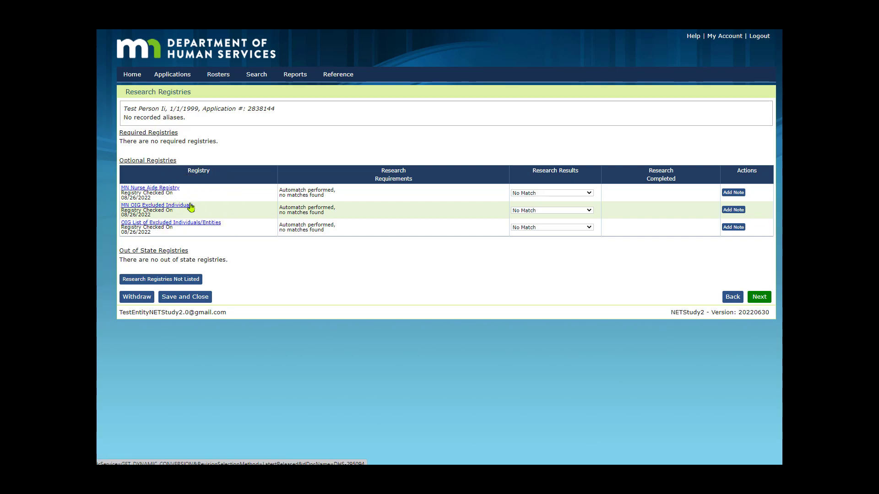
# Step: Open the MN Nurse Aide Registry link to check the applicant against it
pyautogui.click(177, 191)
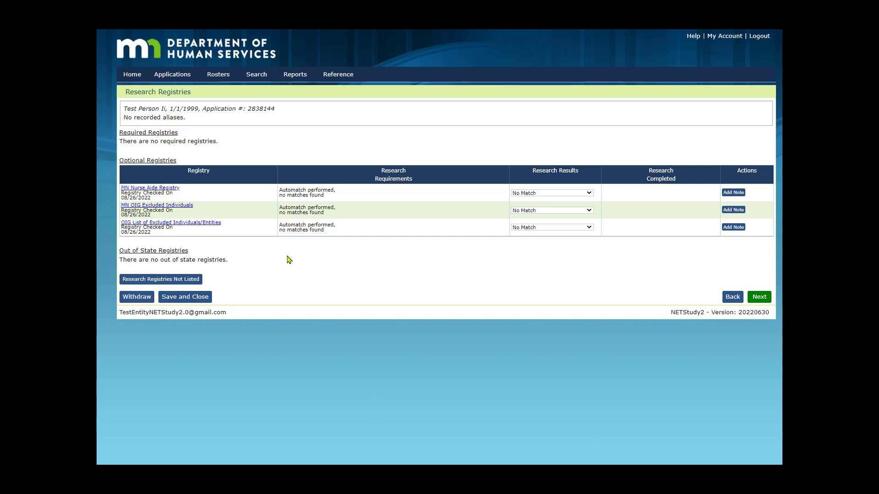
pyautogui.click(189, 255)
pyautogui.click(171, 189)
pyautogui.press('ctrl')
pyautogui.press('ctrl')
# Step: Set the MN Nurse Aide Registry result to Match and open its note dialog, cancelling without adding a note
pyautogui.click(590, 193)
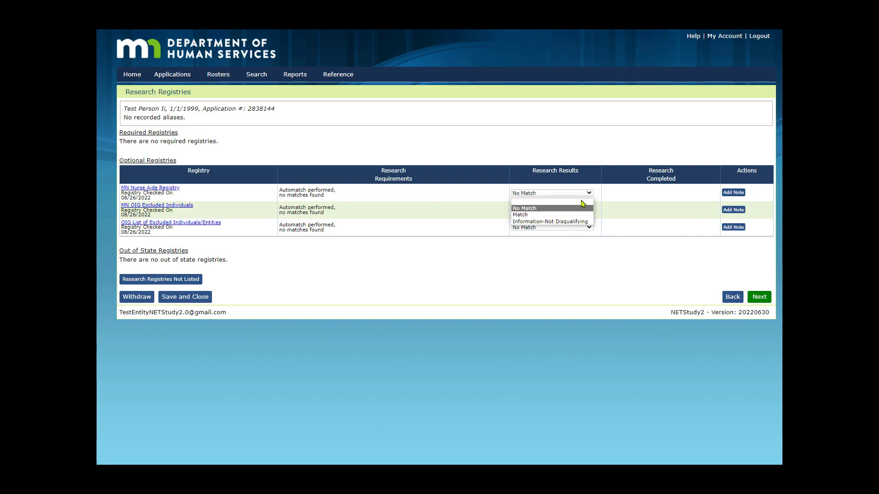
pyautogui.click(557, 215)
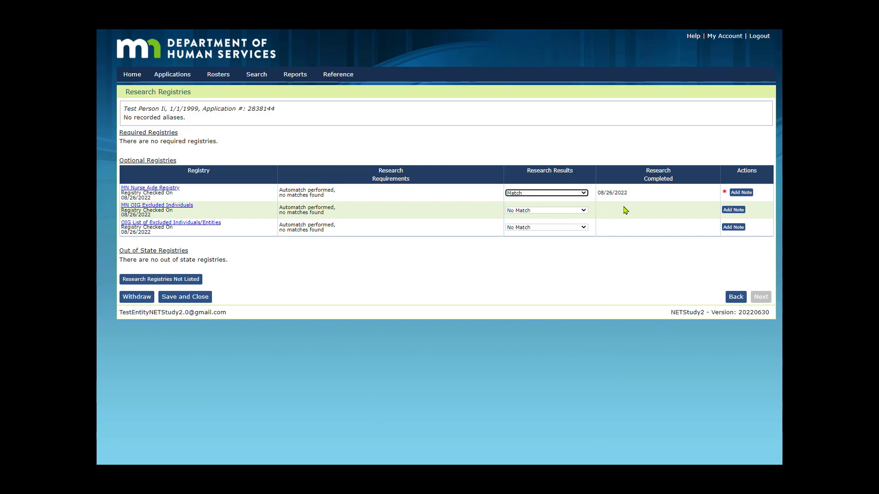
pyautogui.click(740, 194)
pyautogui.click(741, 192)
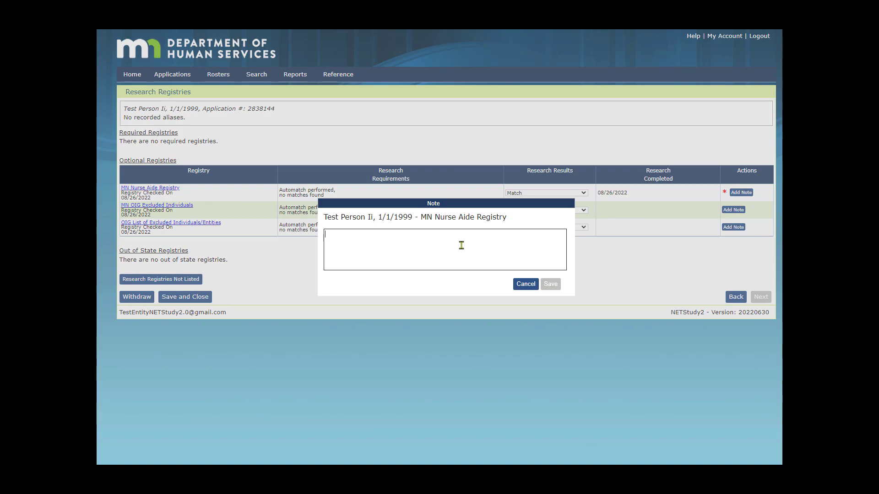
pyautogui.click(462, 246)
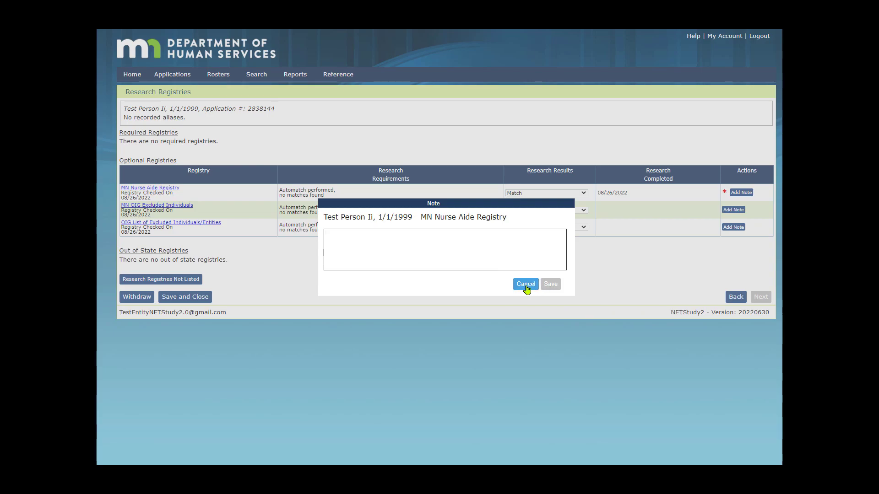
pyautogui.click(526, 284)
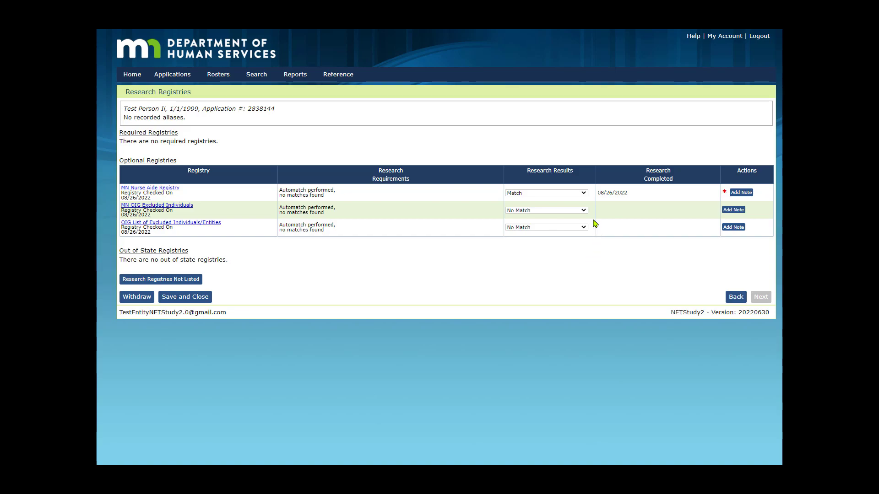
# Step: Switch the MN Nurse Aide Registry result to Information-Not Disqualifying, then back to No Match
pyautogui.click(584, 193)
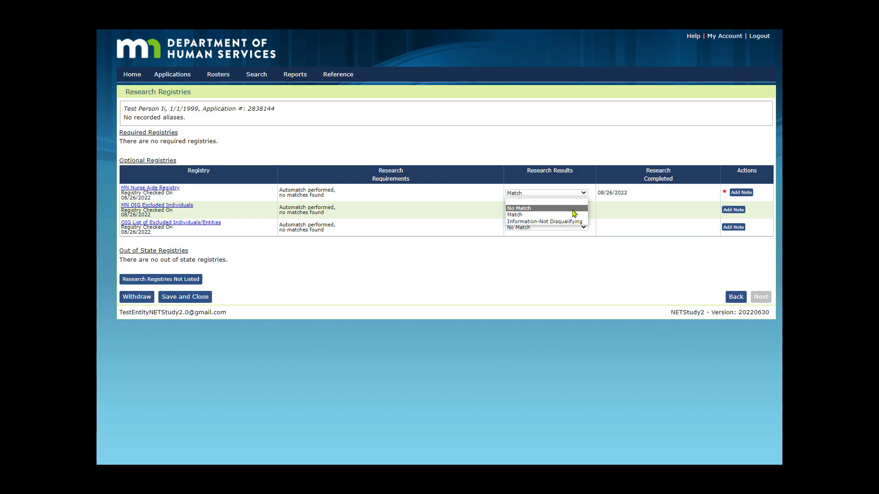
pyautogui.click(564, 223)
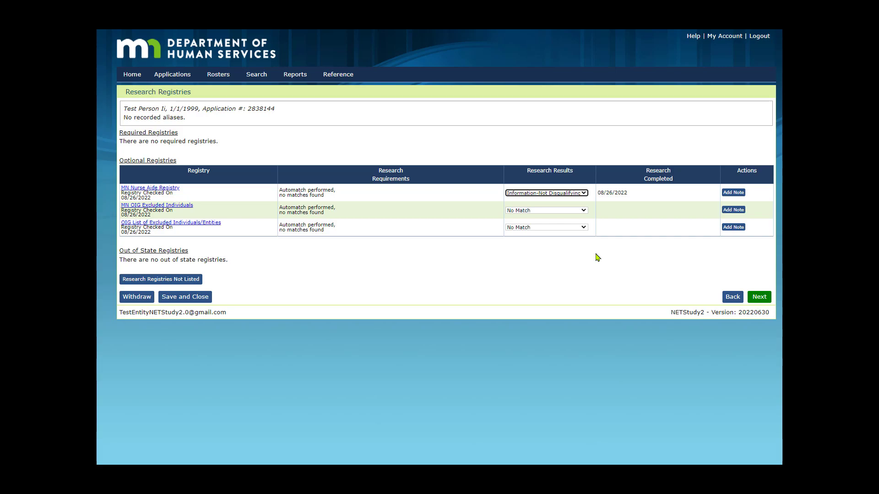
pyautogui.click(589, 190)
pyautogui.click(584, 194)
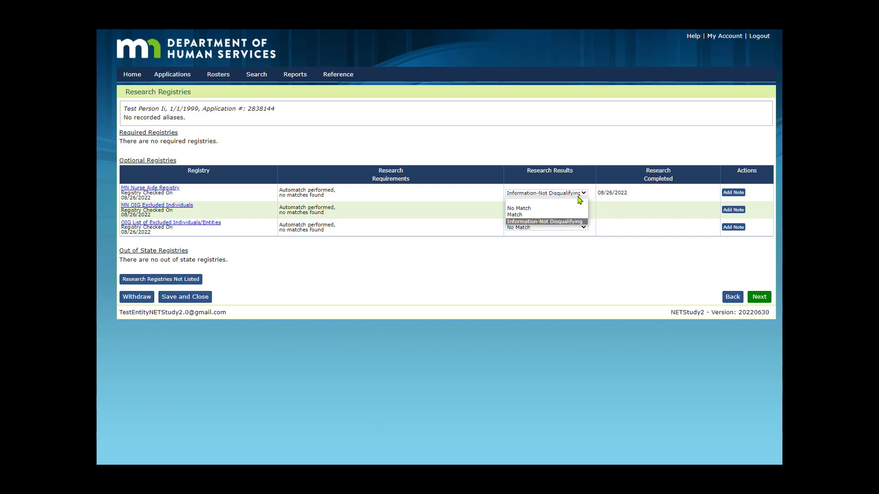
pyautogui.click(558, 210)
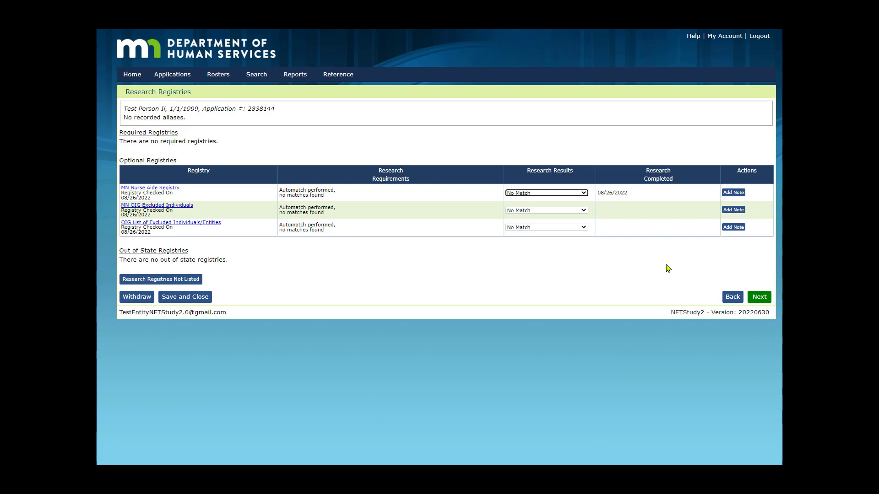
# Step: Continue to the data review and check the Profile, Identity Verification, Pre-Affiliation and Registry Results tabs
pyautogui.click(761, 302)
pyautogui.click(759, 298)
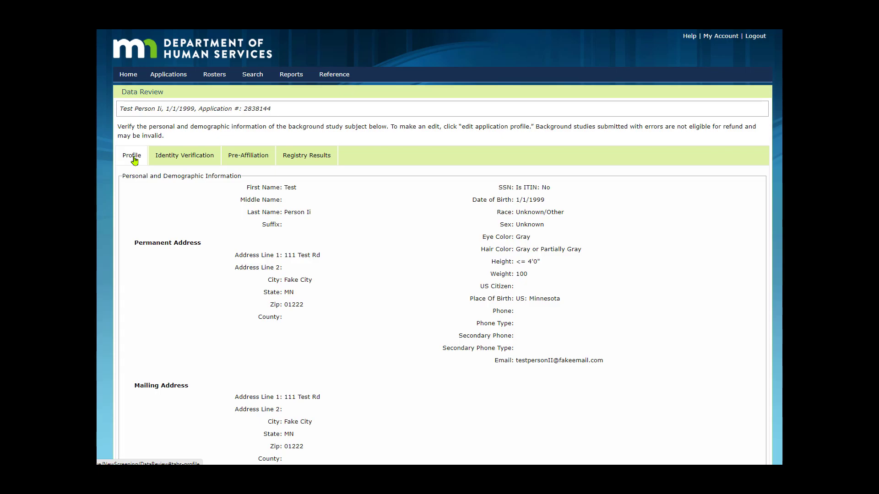
pyautogui.click(176, 159)
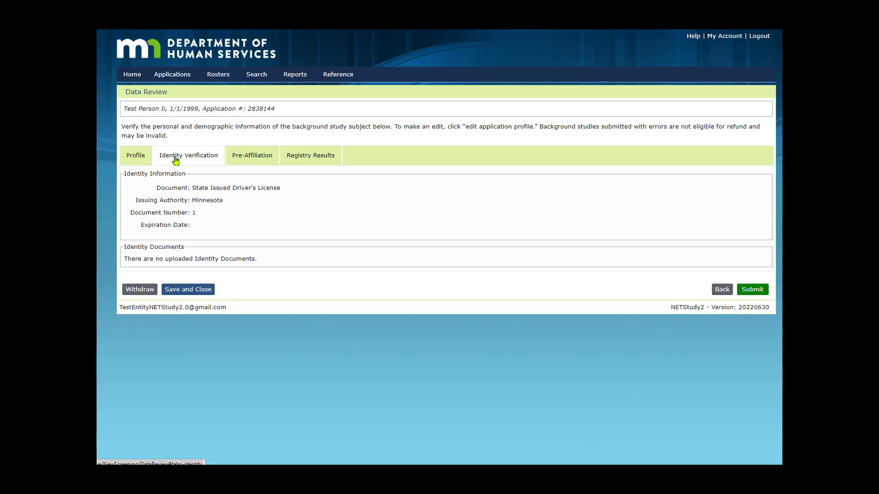
pyautogui.click(251, 159)
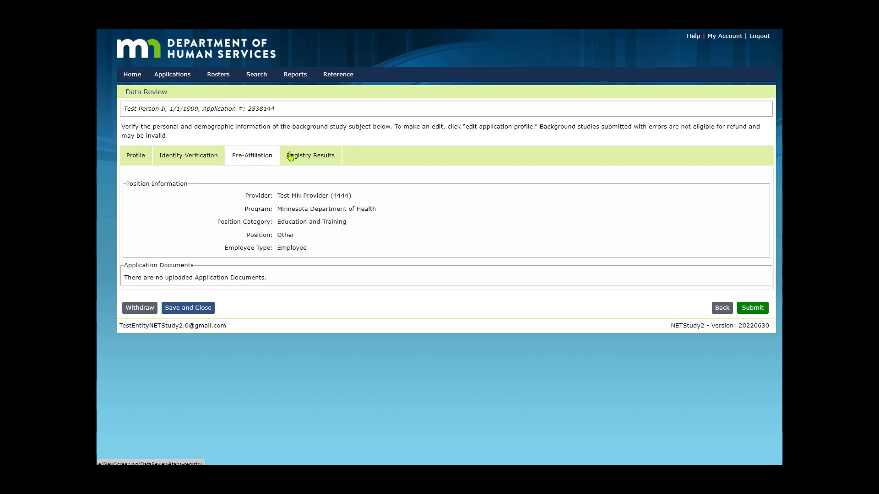
pyautogui.click(305, 159)
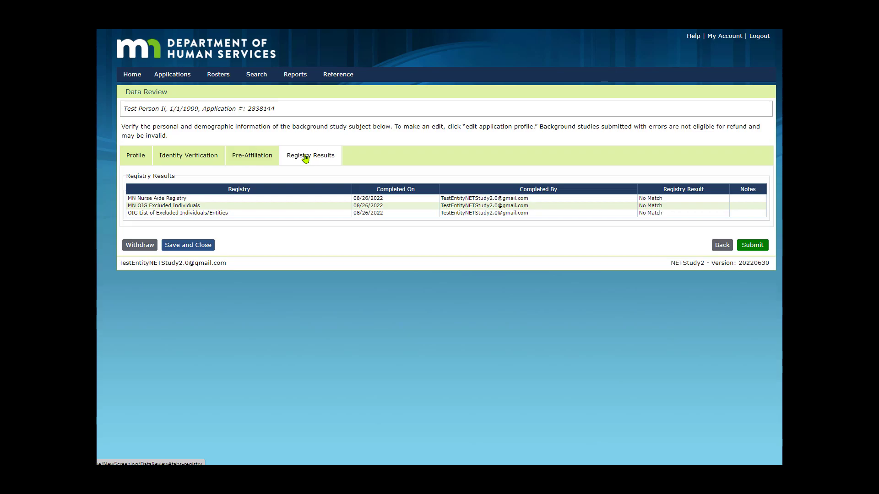
pyautogui.click(134, 159)
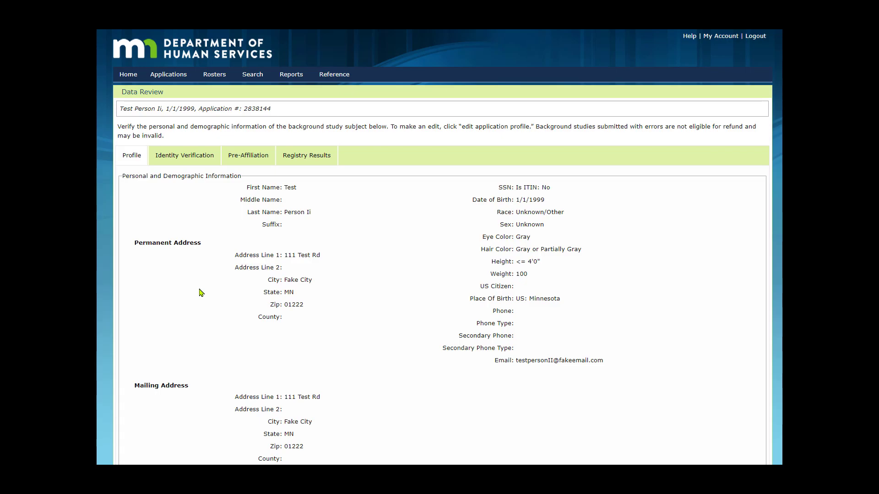
# Step: Submit the background study application from the data review page
pyautogui.scroll(-5, 202, 293)
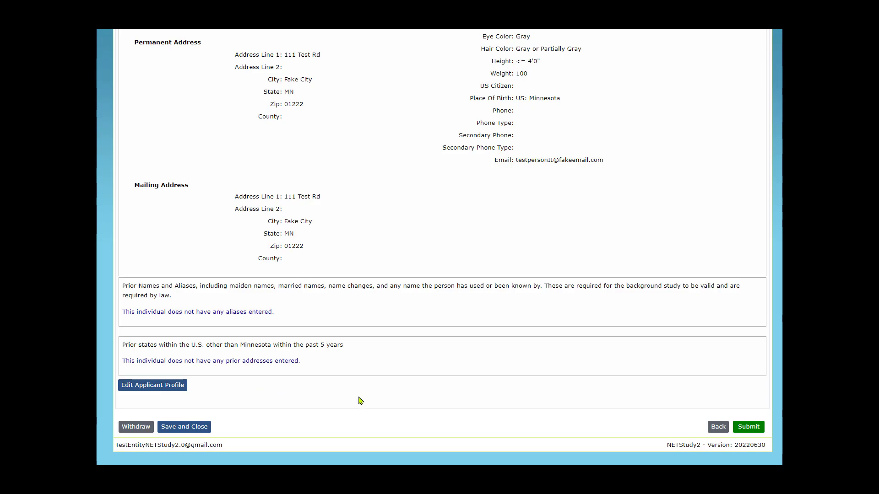
pyautogui.click(749, 428)
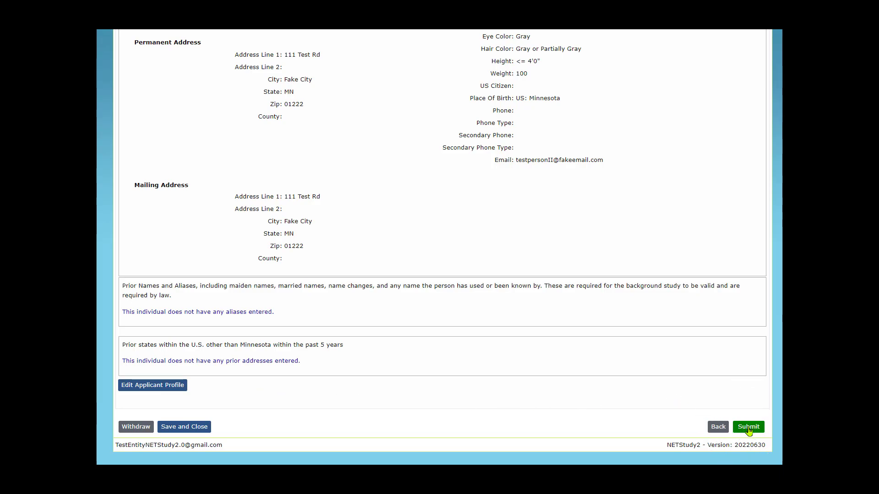